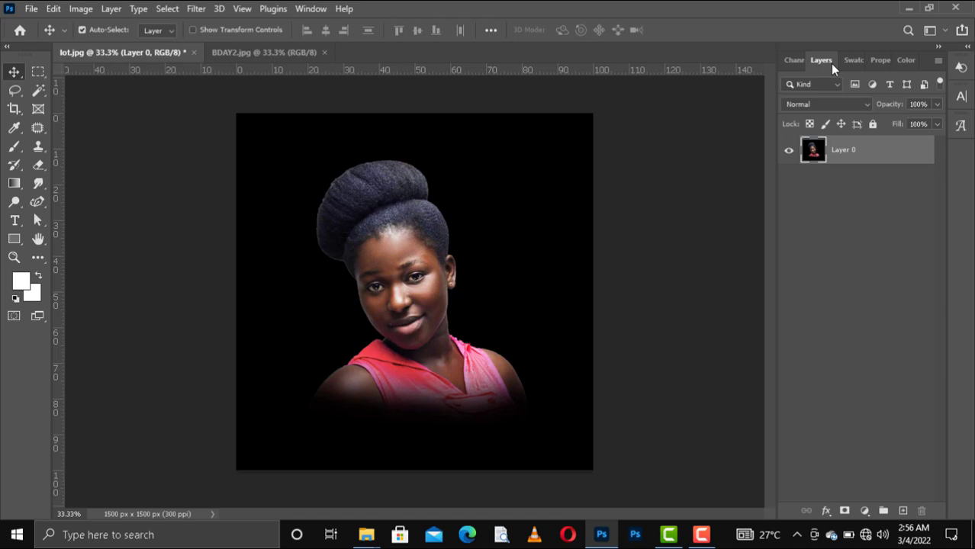
left_click(791, 62)
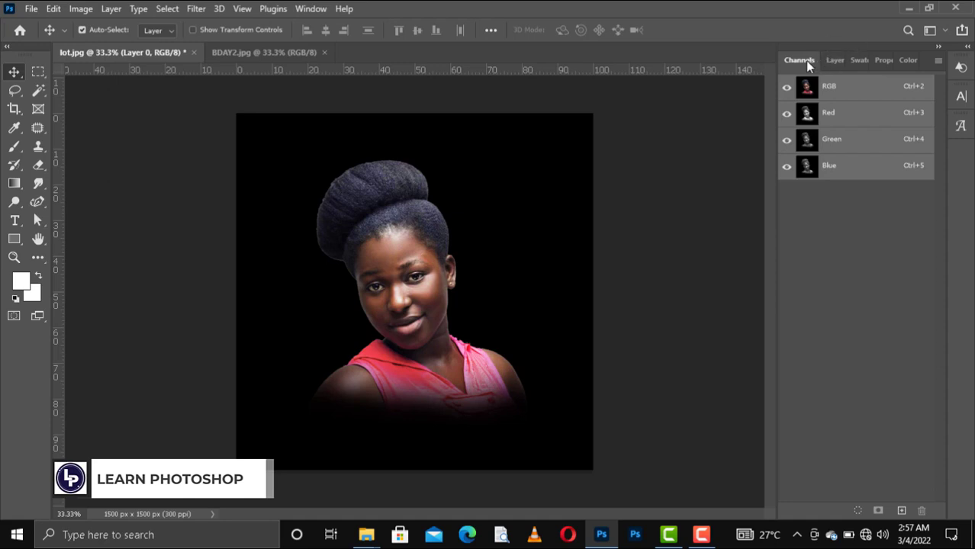
left_click(314, 12)
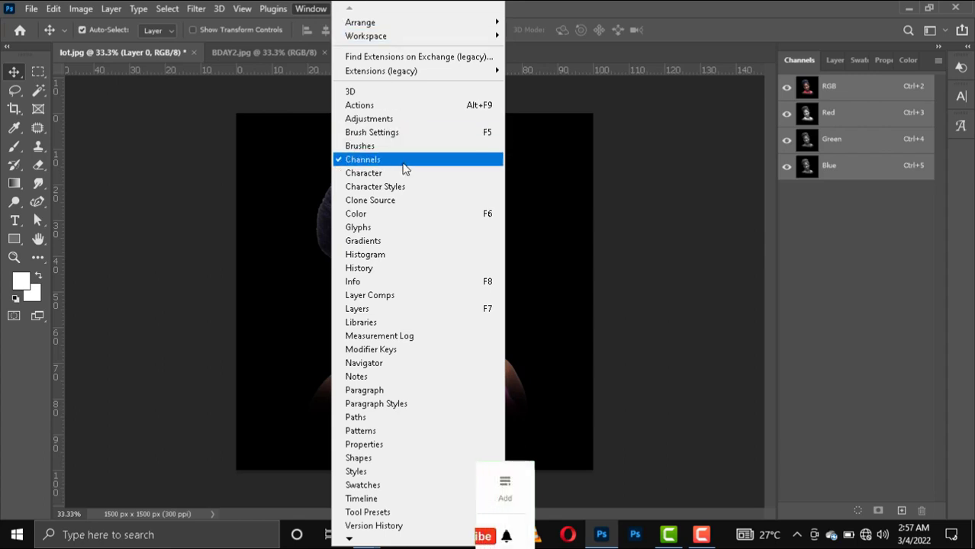
left_click(820, 210)
left_click(830, 61)
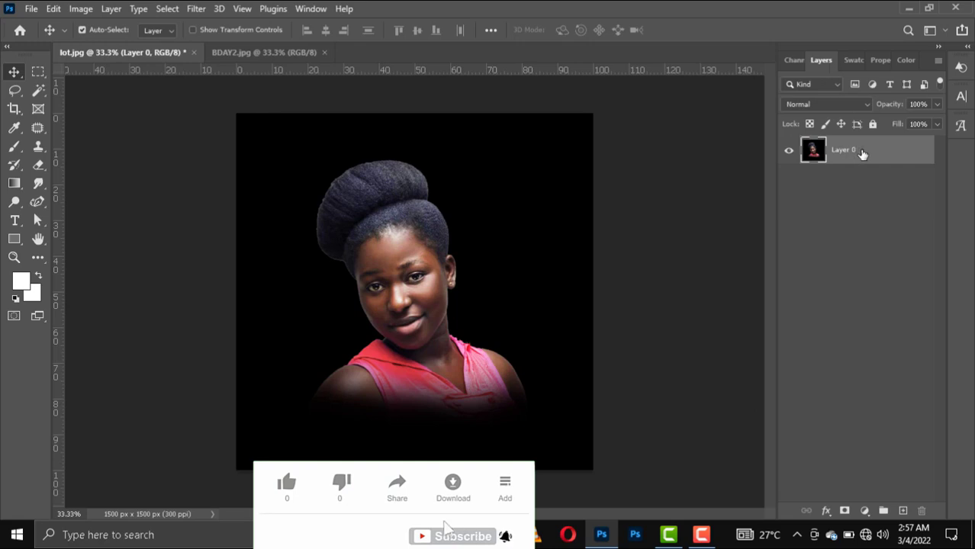
Open the Calculations dialog for the portrait image
left_click(82, 10)
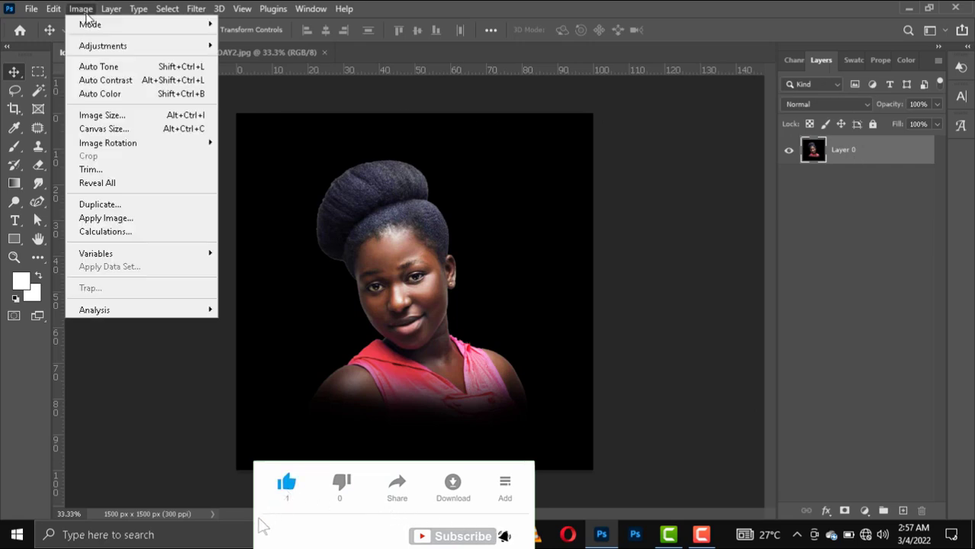
left_click(132, 237)
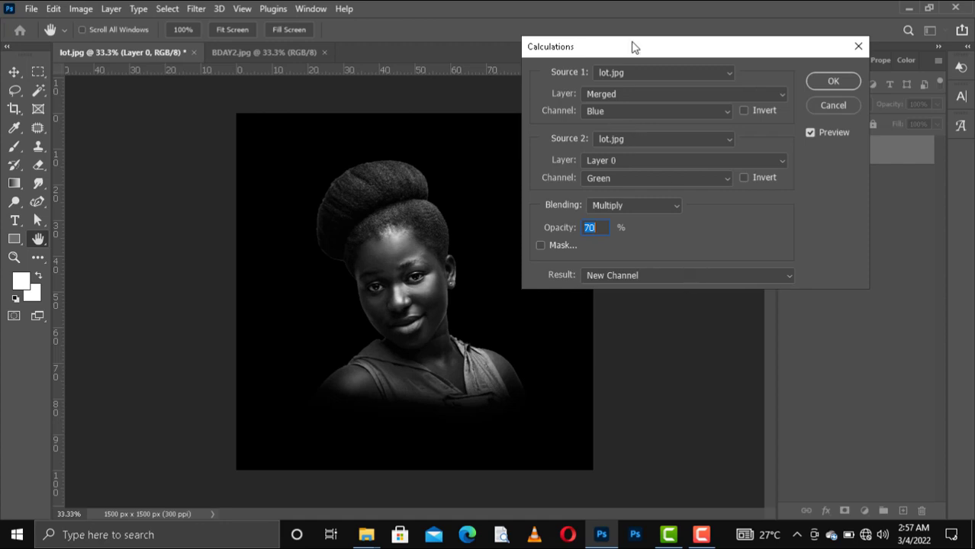
Try the Green channel for source 1 and the Red channel for source 2 in Calculations
left_click(608, 109)
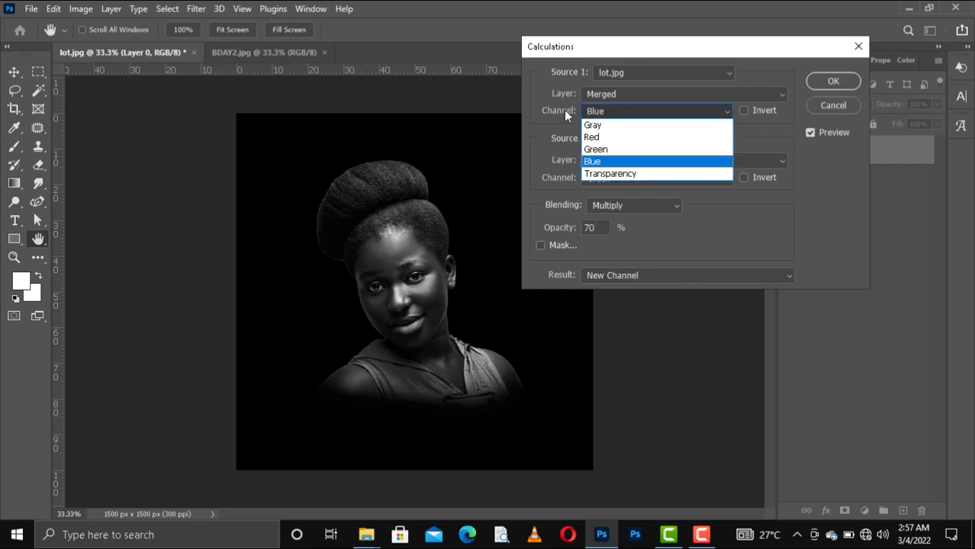
left_click(597, 150)
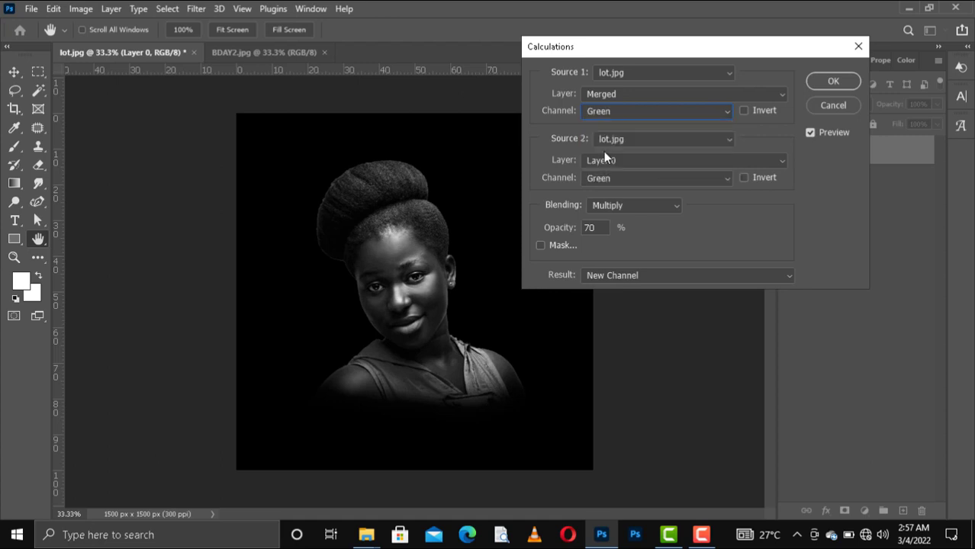
left_click(607, 177)
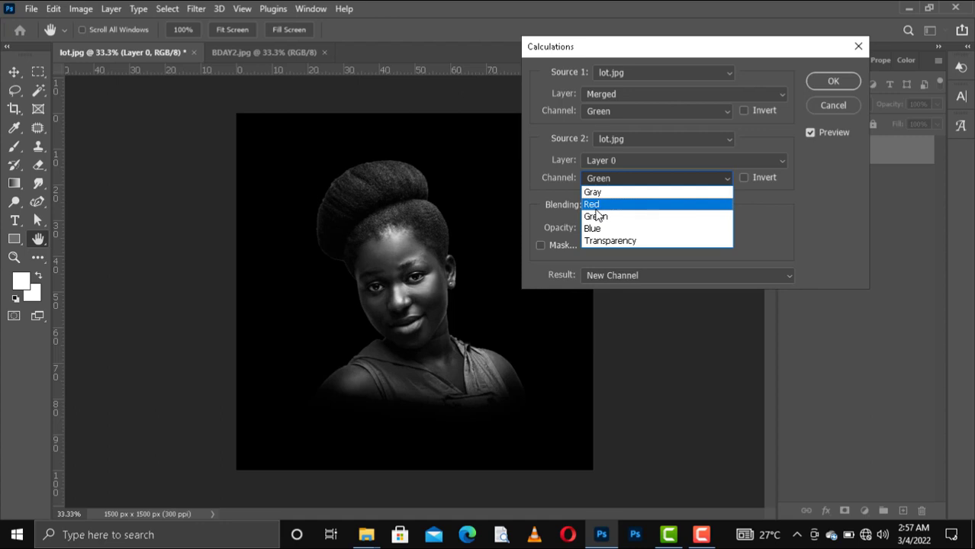
left_click(593, 204)
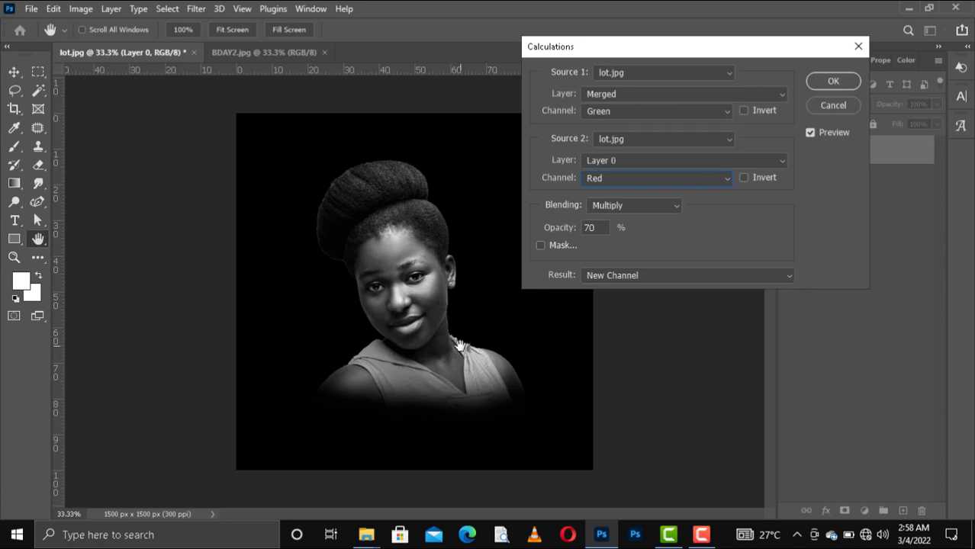
Set the source 1 channel to Red and the source 2 channel to Green in Calculations
left_click(609, 112)
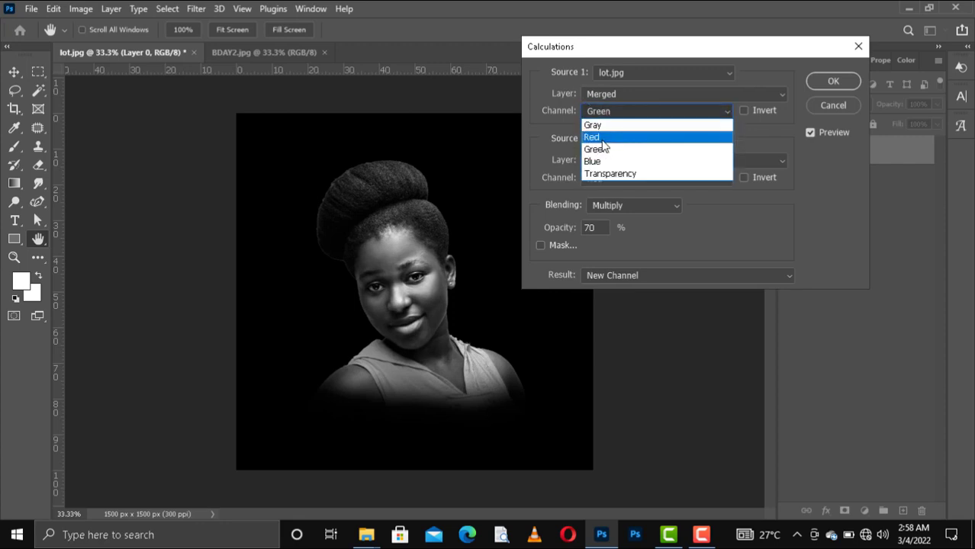
left_click(598, 138)
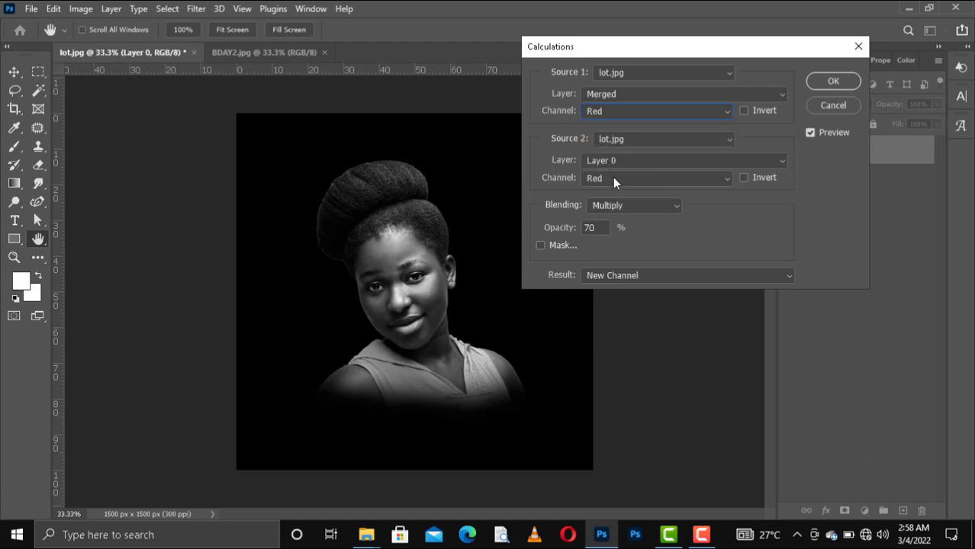
left_click(612, 177)
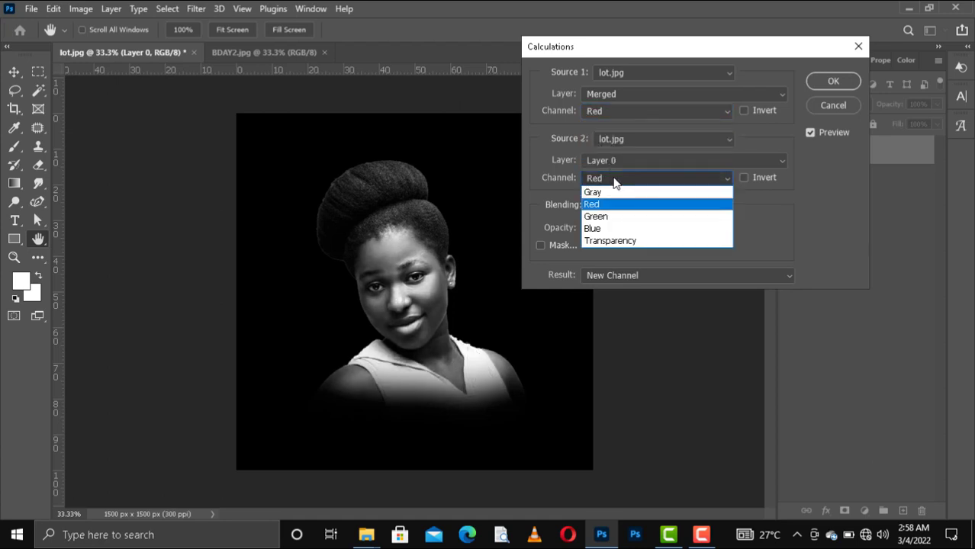
left_click(594, 217)
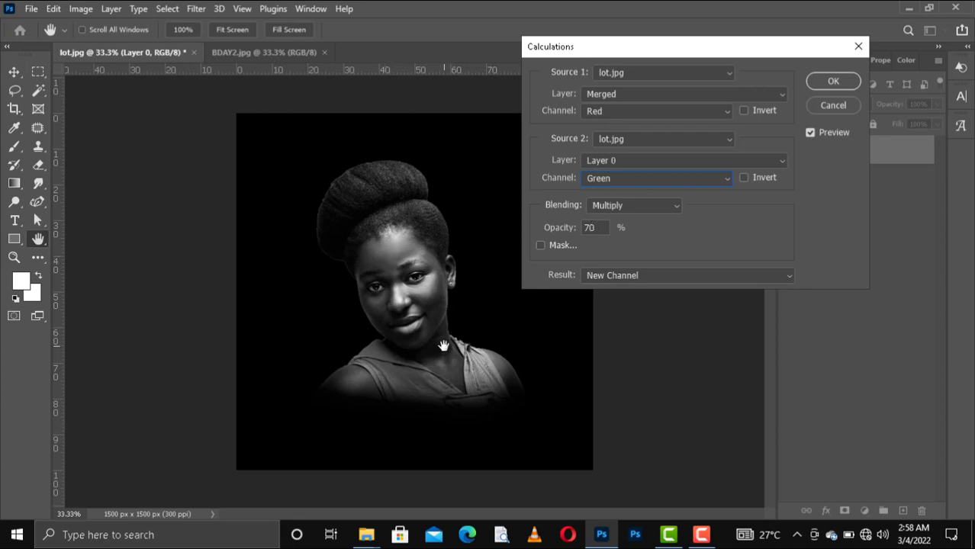
Blend the two channels with Multiply and output the calculation as a new channel
left_click(598, 208)
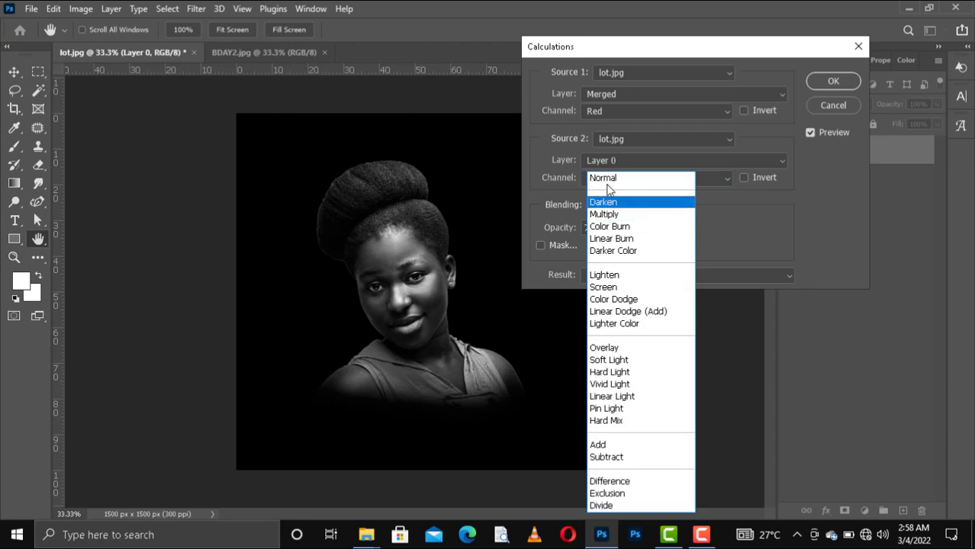
left_click(603, 217)
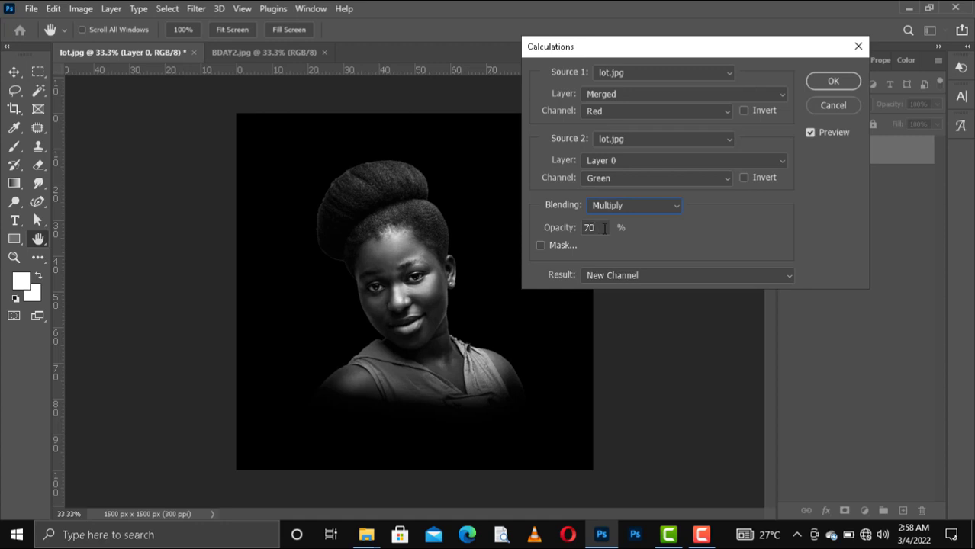
left_click(681, 275)
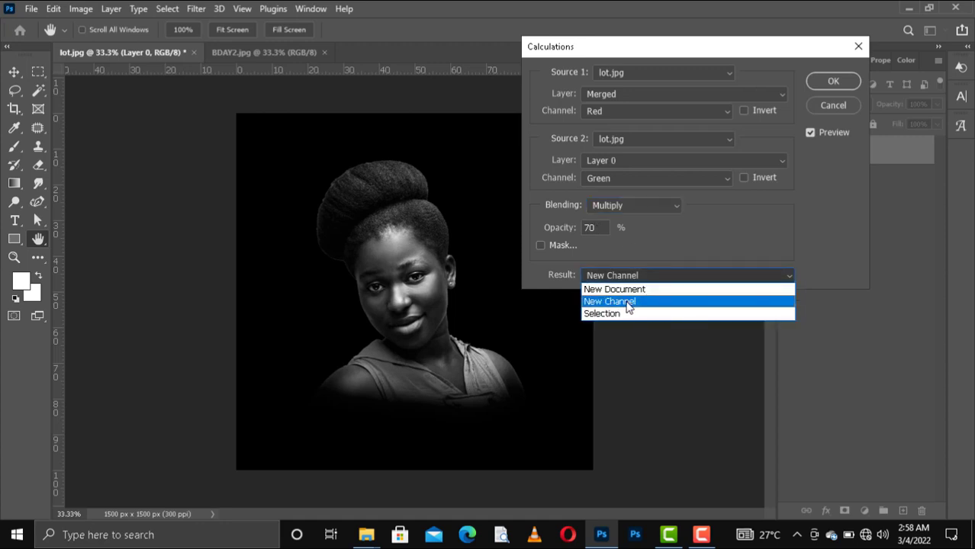
left_click(627, 303)
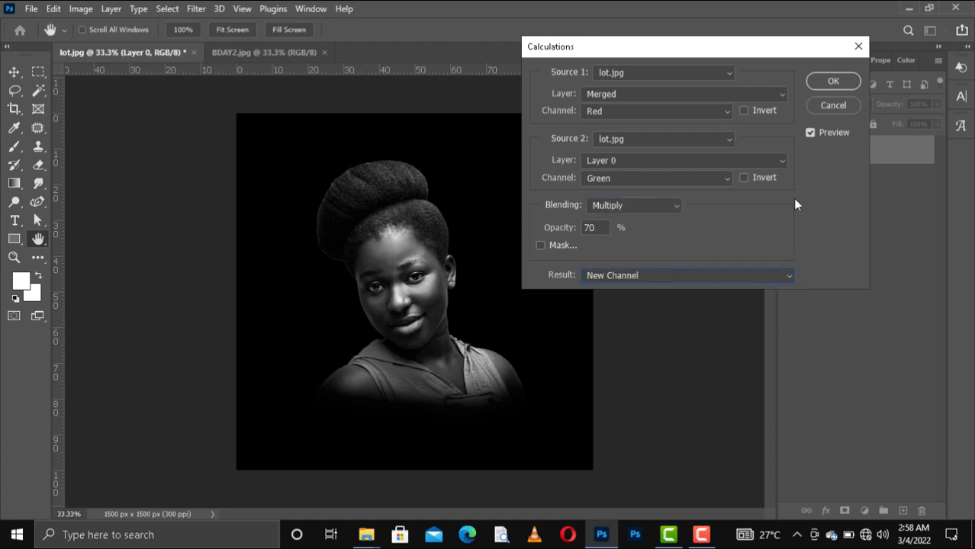
left_click(828, 87)
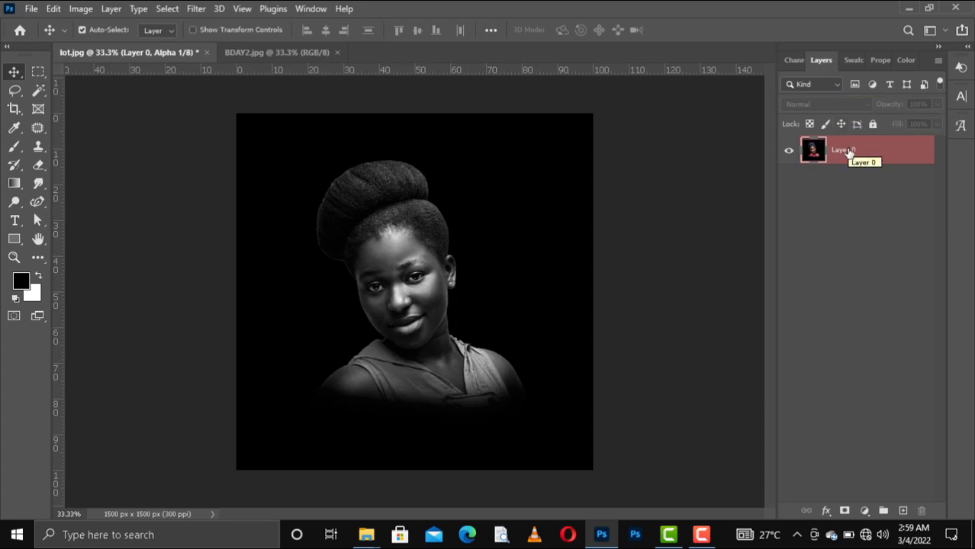
Select the whole canvas on the Alpha 1 channel and add a new empty layer above the portrait layer
left_click(793, 60)
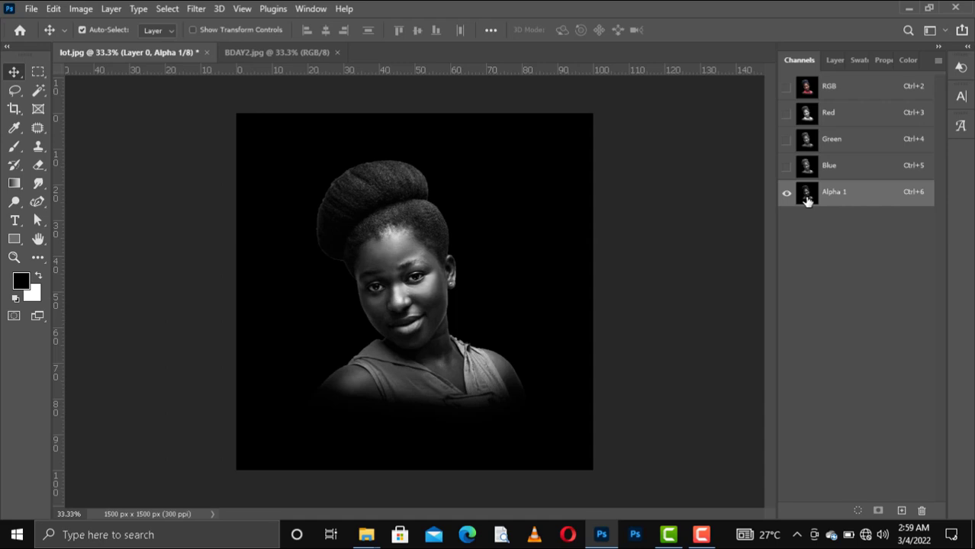
key("ctrl+a")
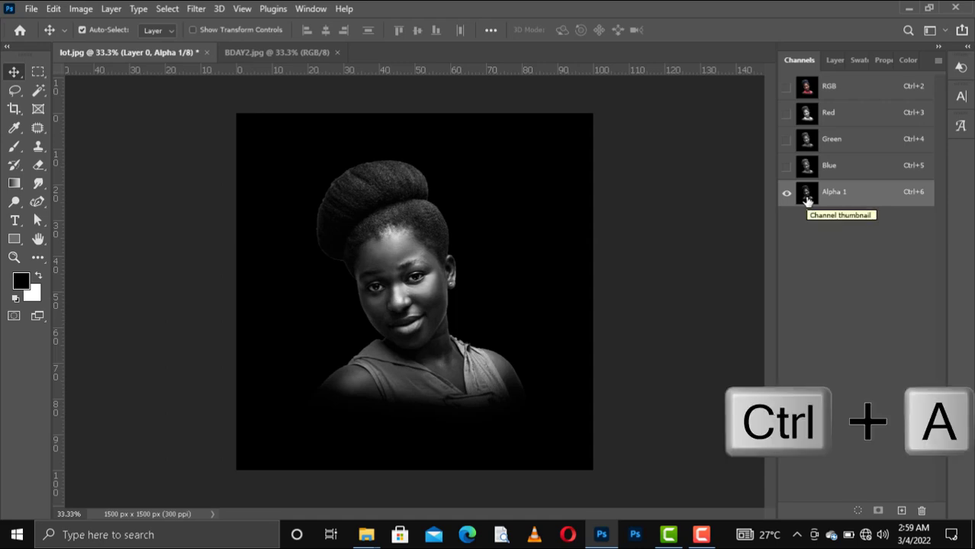
key("ctrl")
key("ctrl+a")
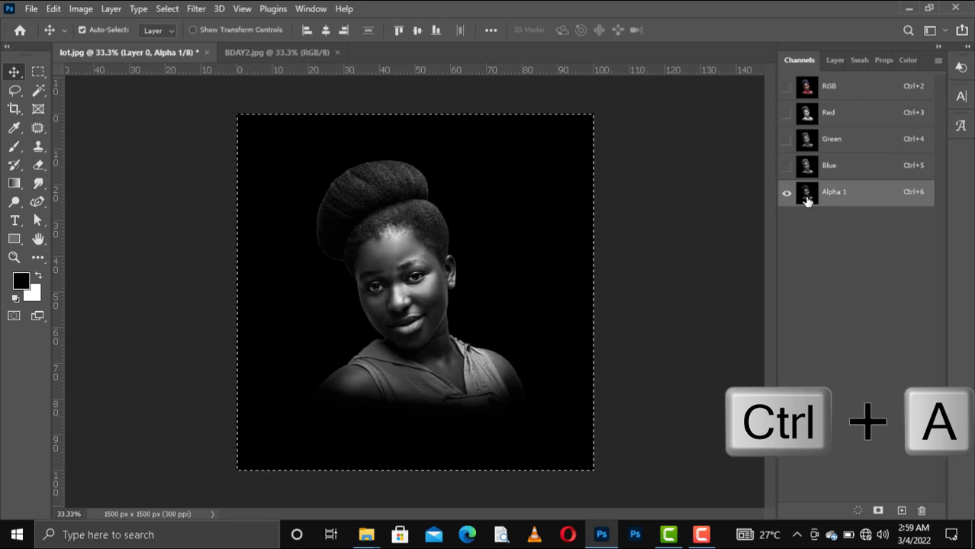
left_click(830, 67)
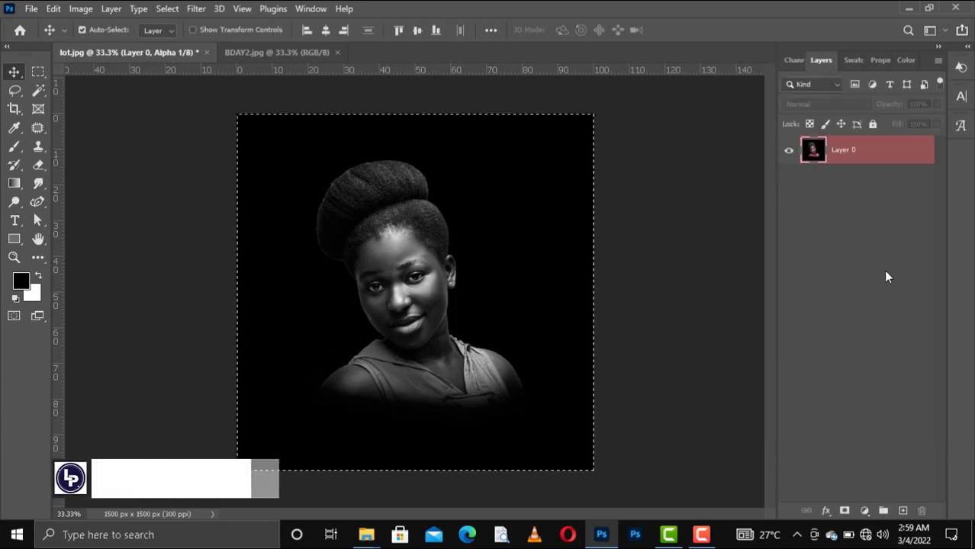
left_click(902, 511)
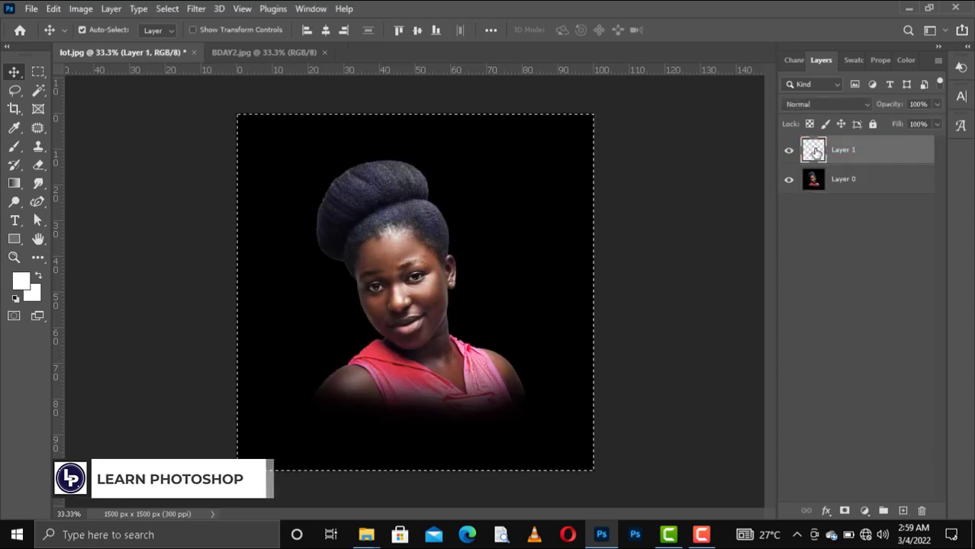
Copy the entire Alpha 1 channel and paste it into the empty Layer 1
left_click(793, 60)
left_click(824, 192)
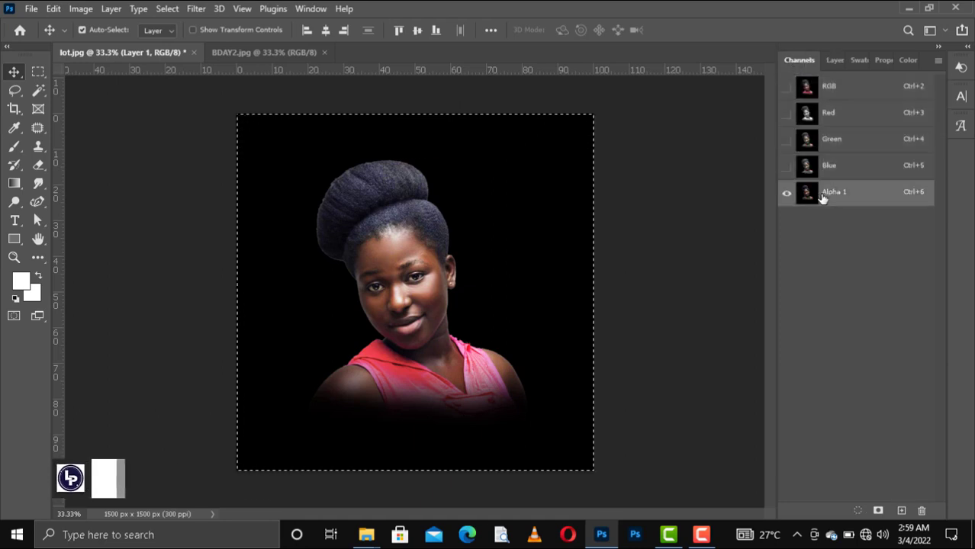
key("ctrl+a")
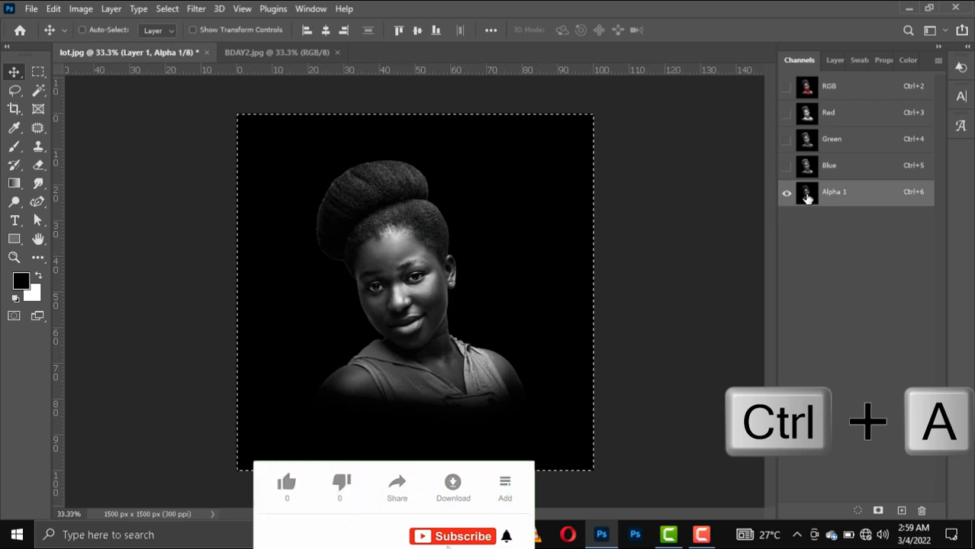
key("ctrl+c")
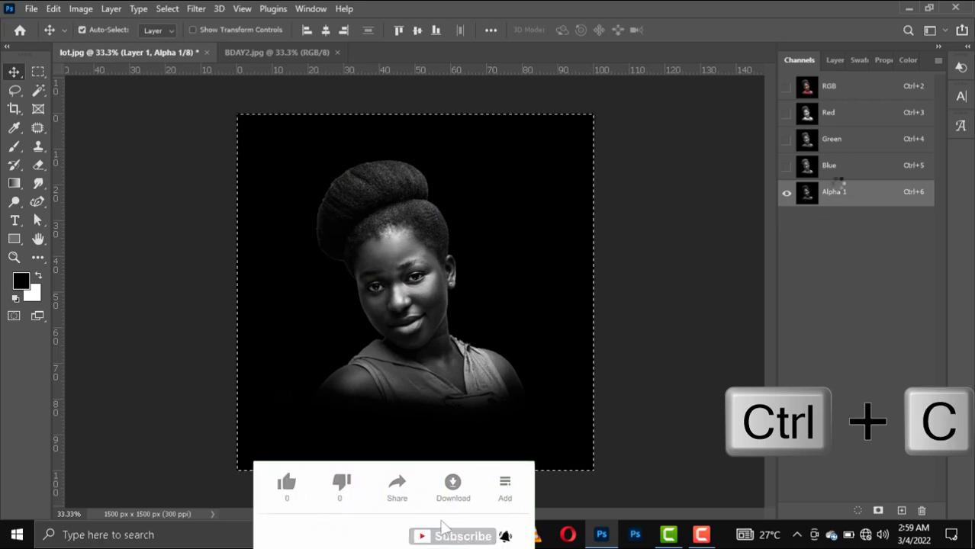
left_click(829, 60)
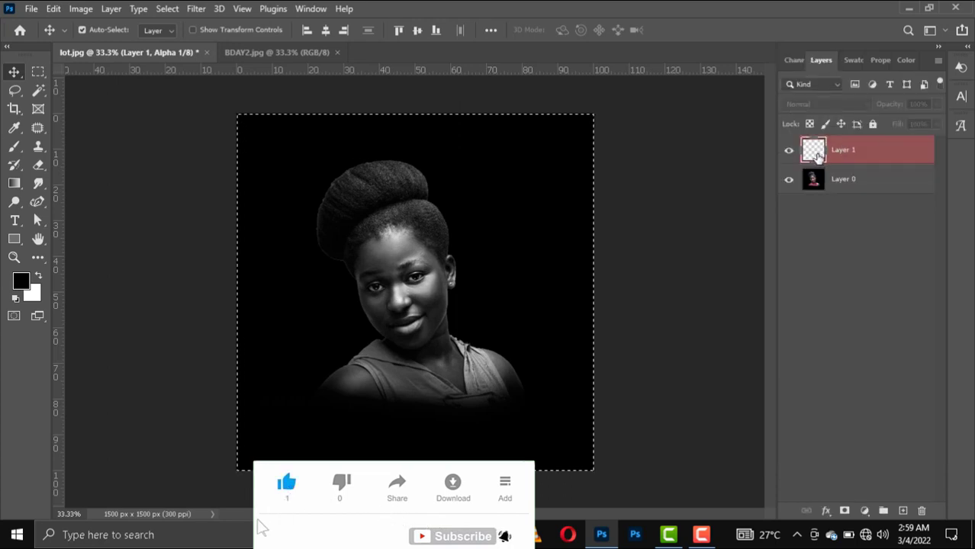
left_click(818, 156)
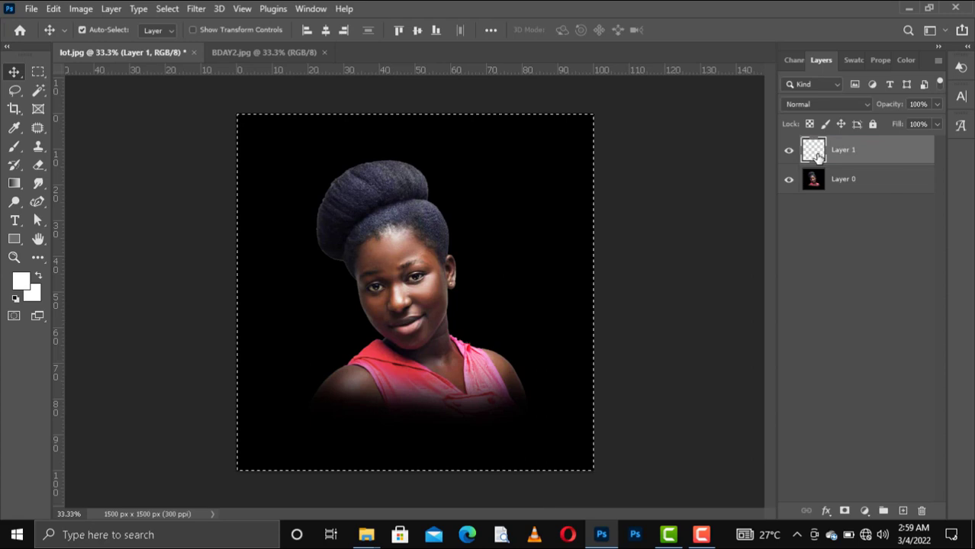
key("ctrl+v")
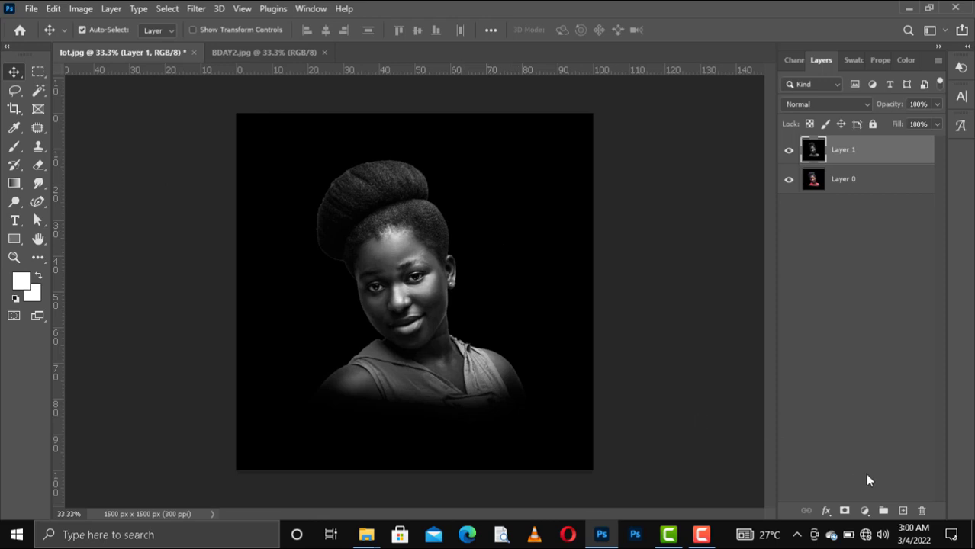
Add a Curves adjustment layer above Layer 1, with a highlight point at input 209, output 211 and a shadow point at input 85, output 69
left_click(866, 510)
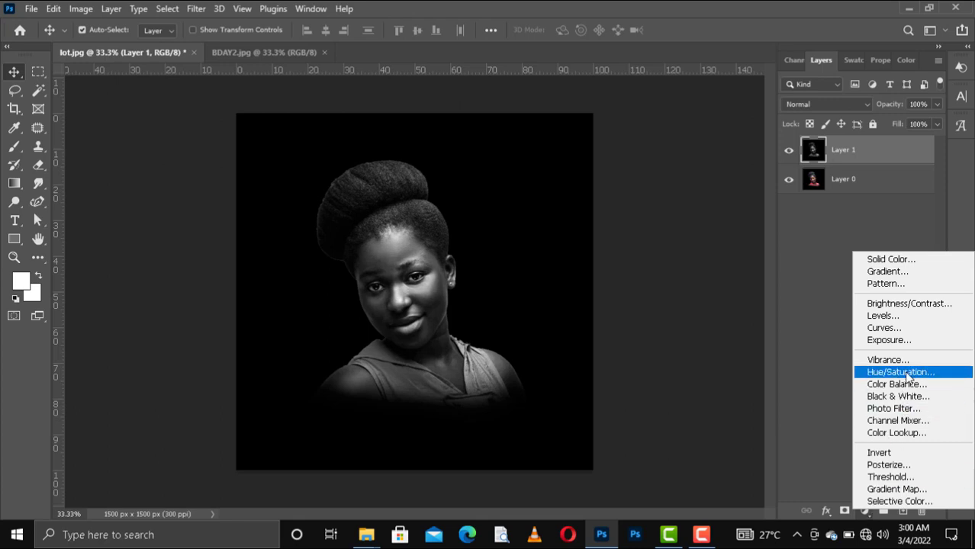
left_click(892, 329)
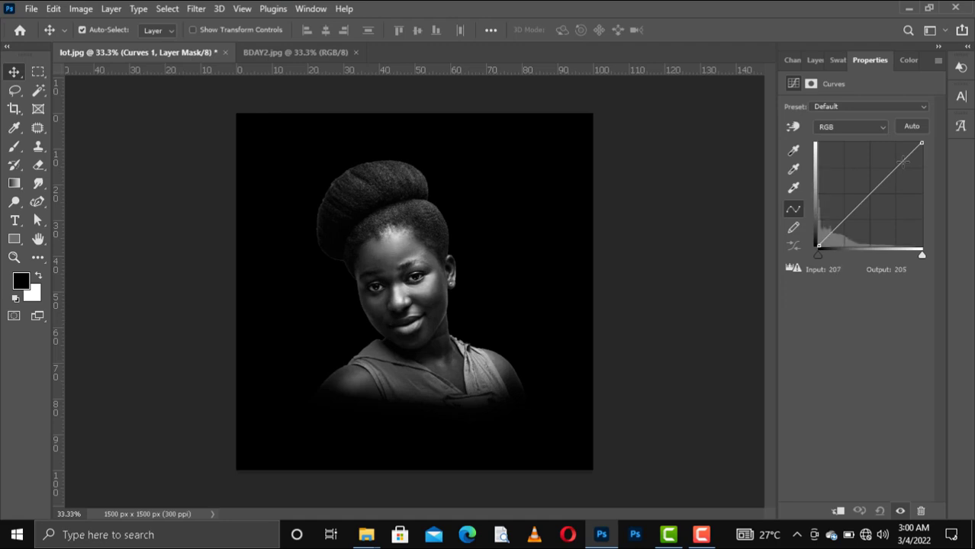
left_click(903, 160)
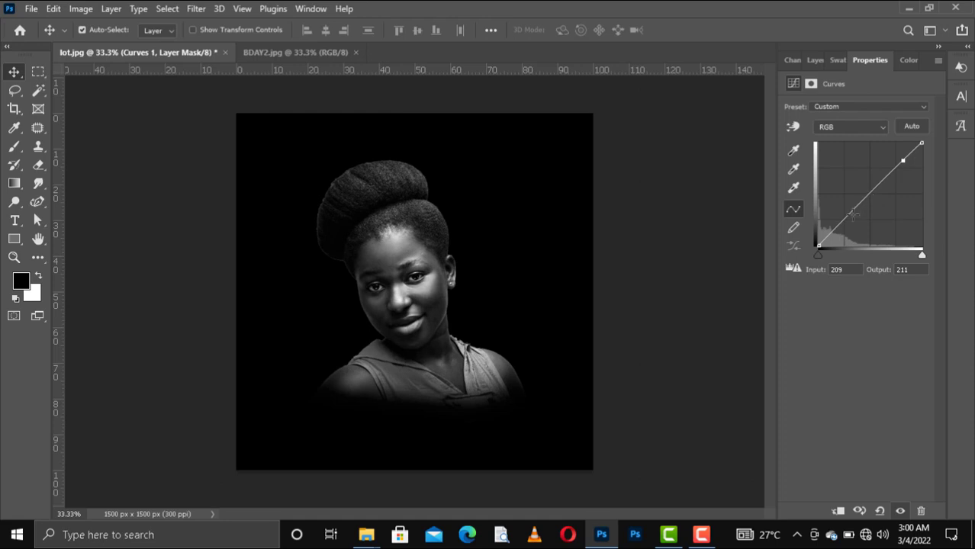
left_click_drag(852, 215, 853, 218)
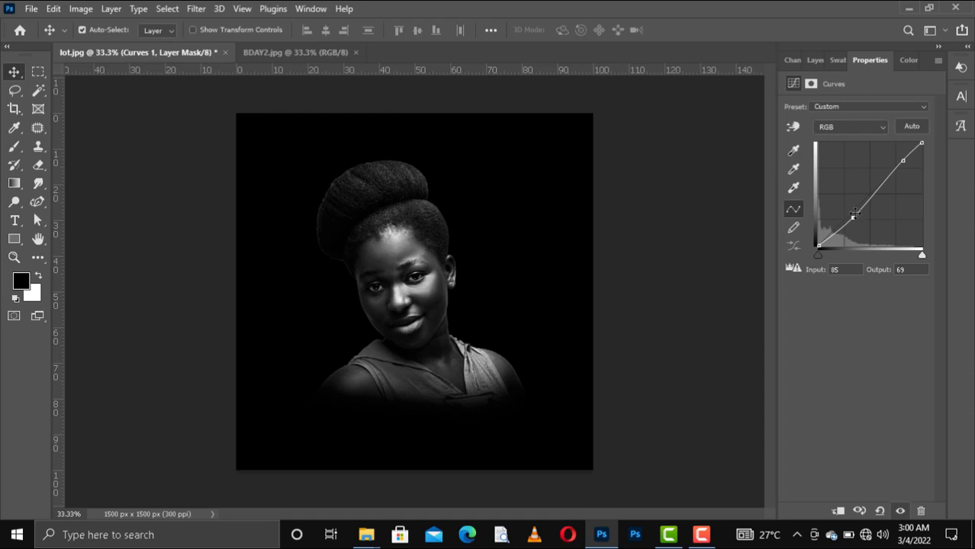
Move the upper curve point to input 213, output 213 and the lower one to input 80, output 78
left_click(902, 159)
left_click_drag(902, 159, 903, 157)
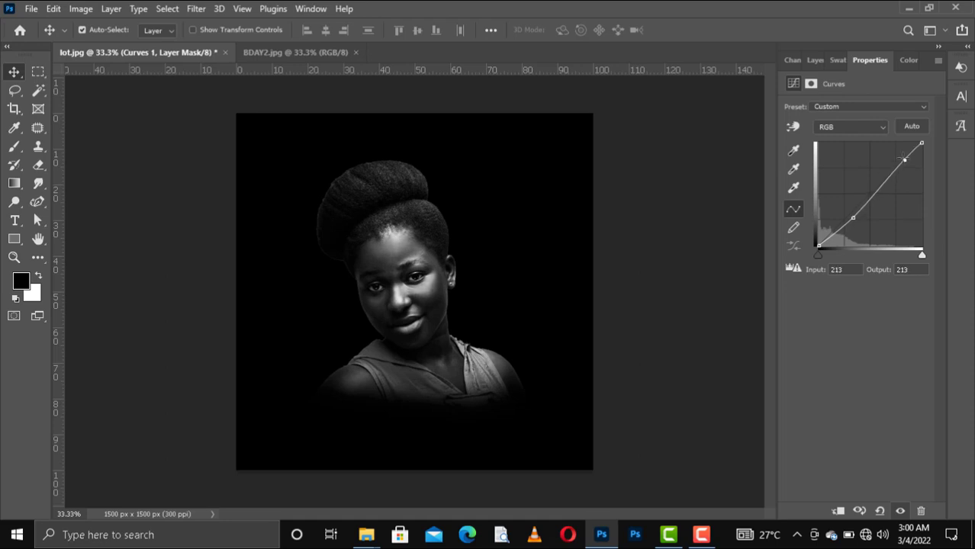
left_click(852, 220)
left_click_drag(852, 221, 850, 214)
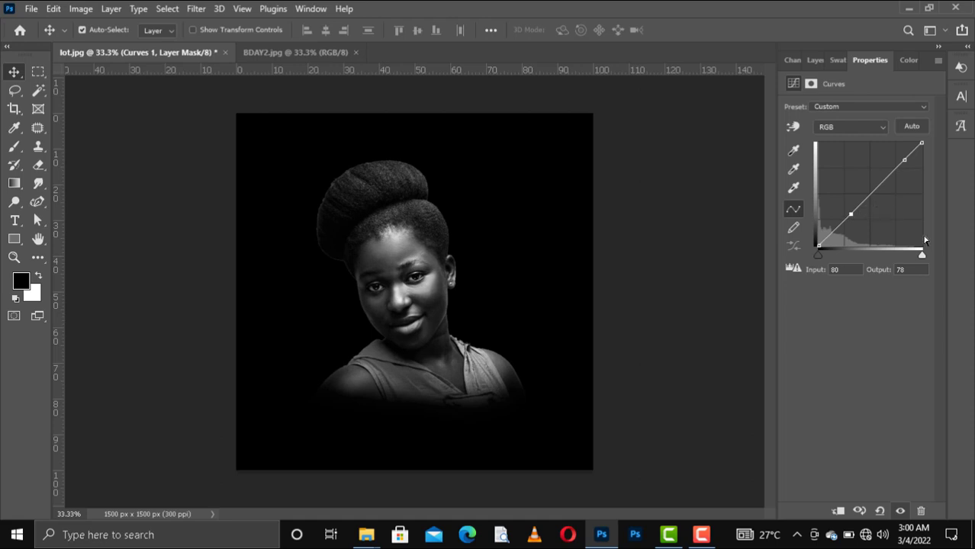
Add a Vibrance adjustment layer above Curves 1 with Vibrance set to +40, and compare the portrait with and without it
left_click(793, 59)
left_click(827, 61)
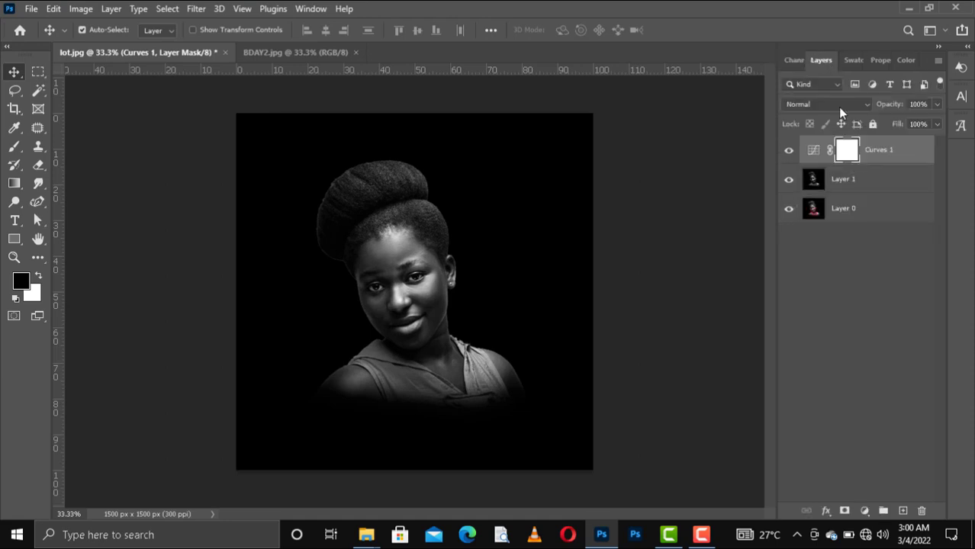
left_click(865, 511)
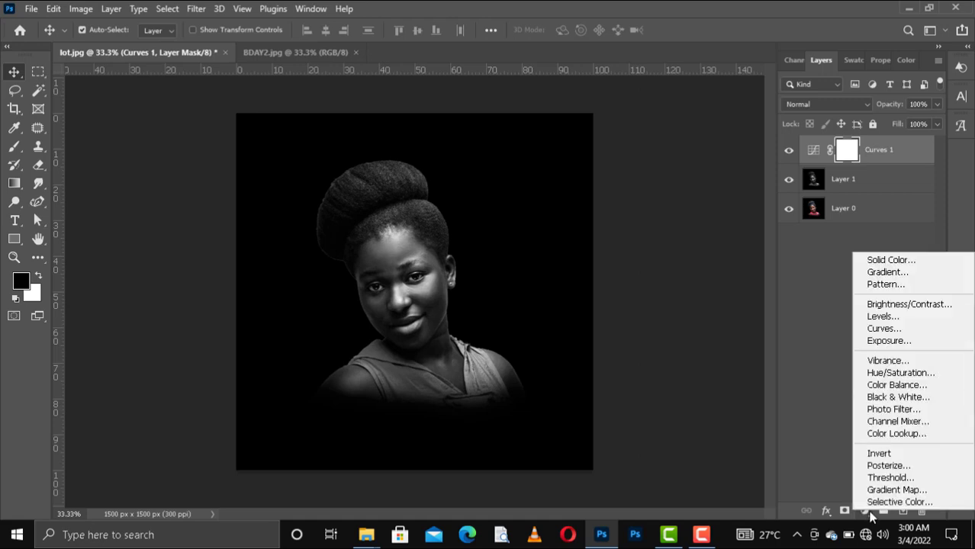
left_click(901, 361)
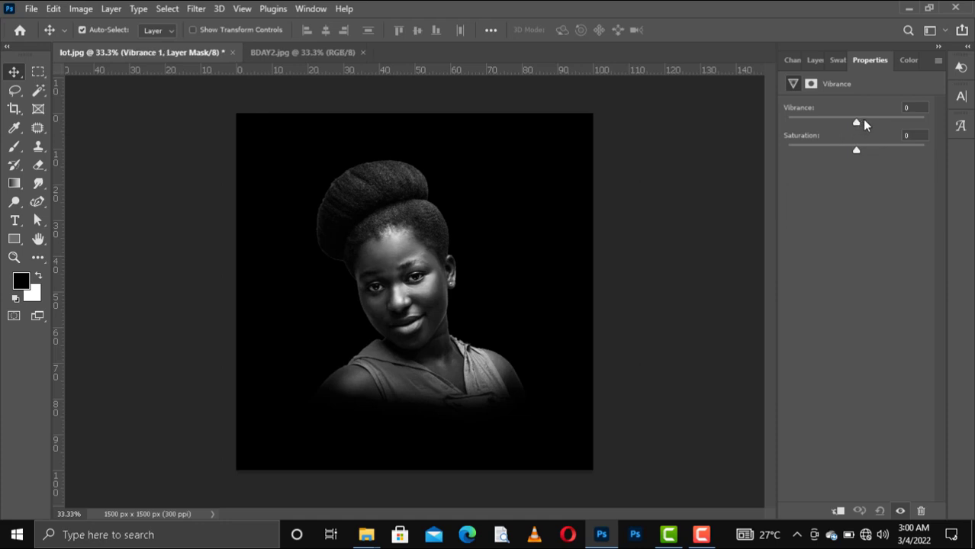
left_click(863, 119)
left_click(875, 120)
left_click_drag(877, 119, 884, 122)
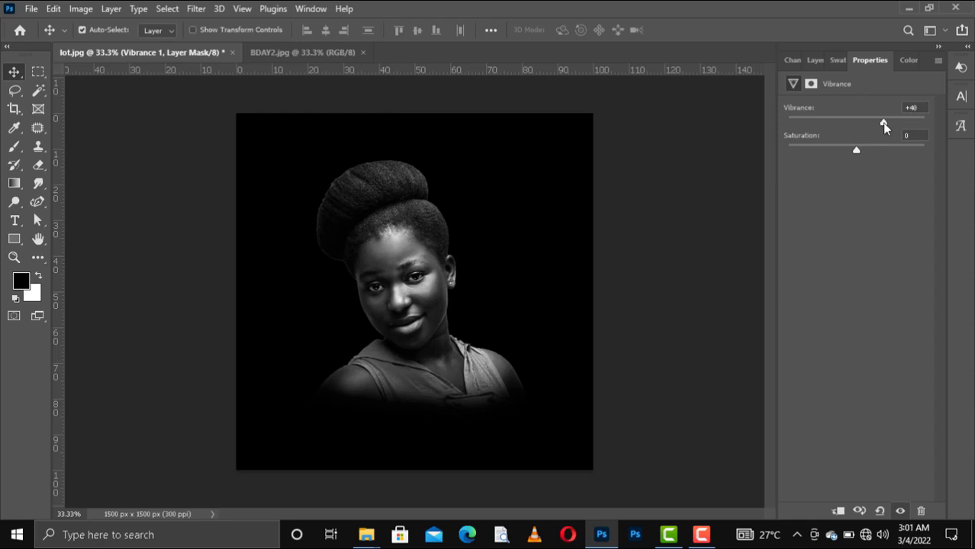
left_click(813, 60)
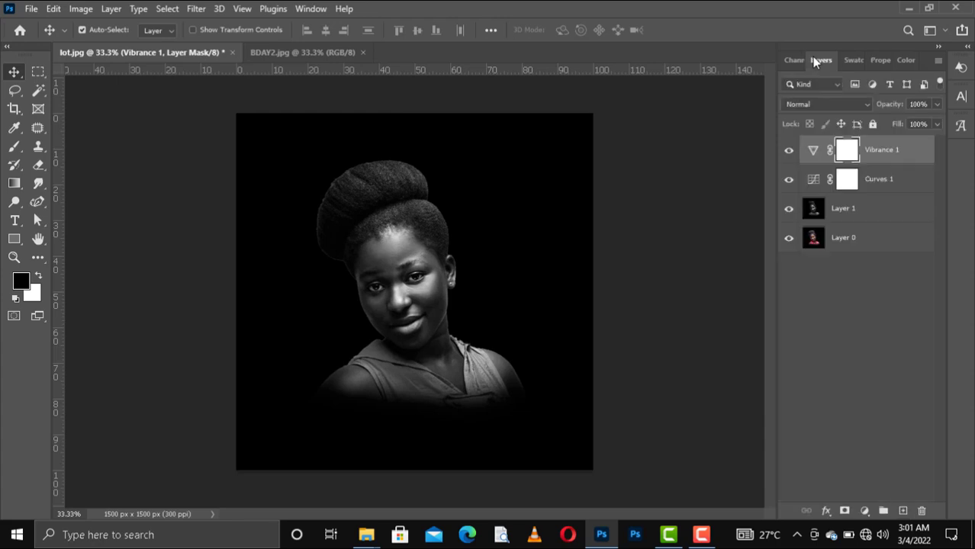
left_click(789, 151)
Place the outlined name overlay image from the Desktop folder into the portrait document, directly above Layer 1
left_click(850, 221)
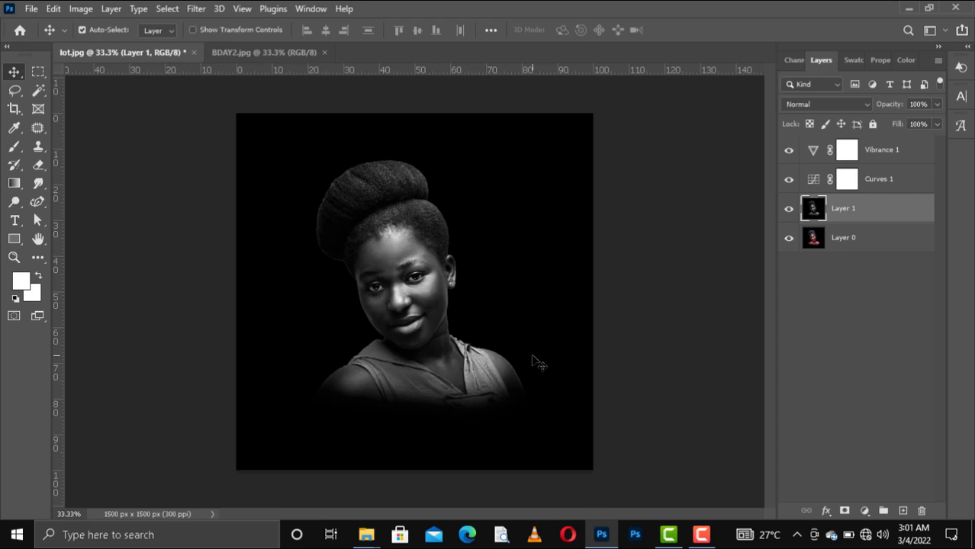
mouse_move(382, 531)
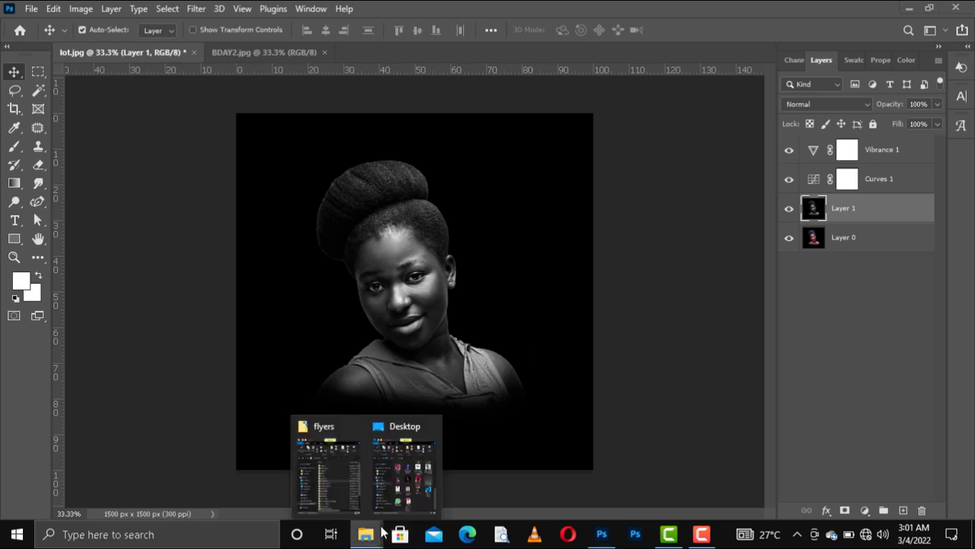
left_click(412, 473)
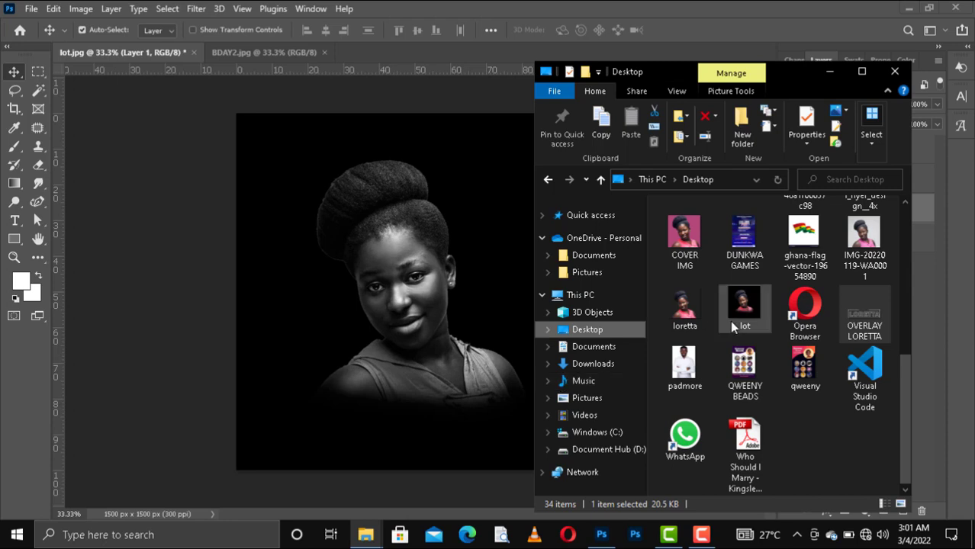
left_click_drag(874, 330, 412, 400)
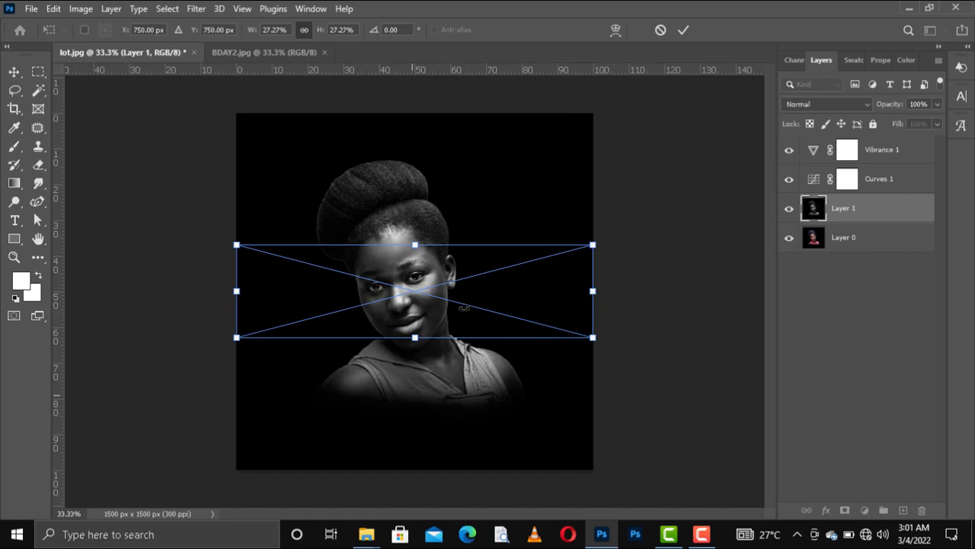
Scale the placed name overlay to about 25% and position it across the subject's chest at about X 774 px, Y 1128 px
left_click_drag(446, 339, 450, 403)
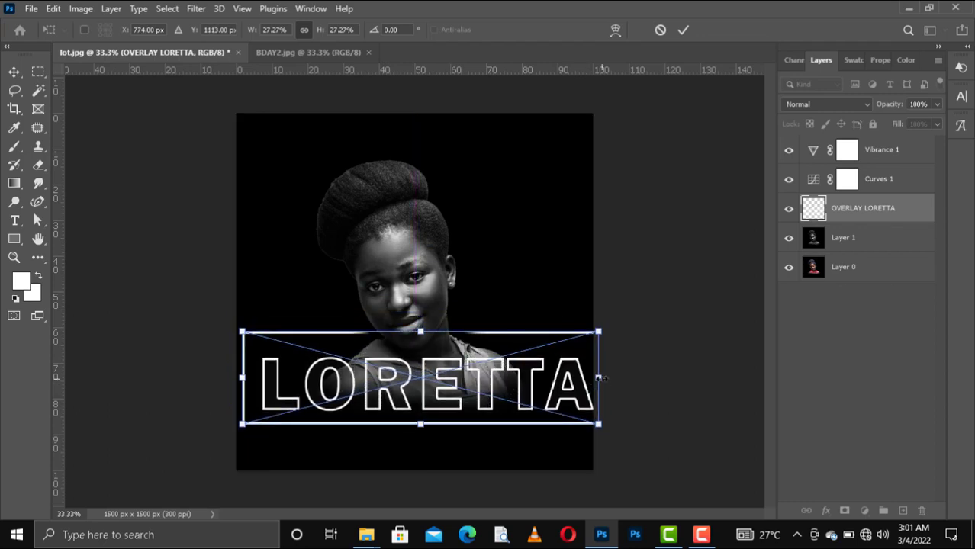
left_click_drag(600, 378, 569, 380)
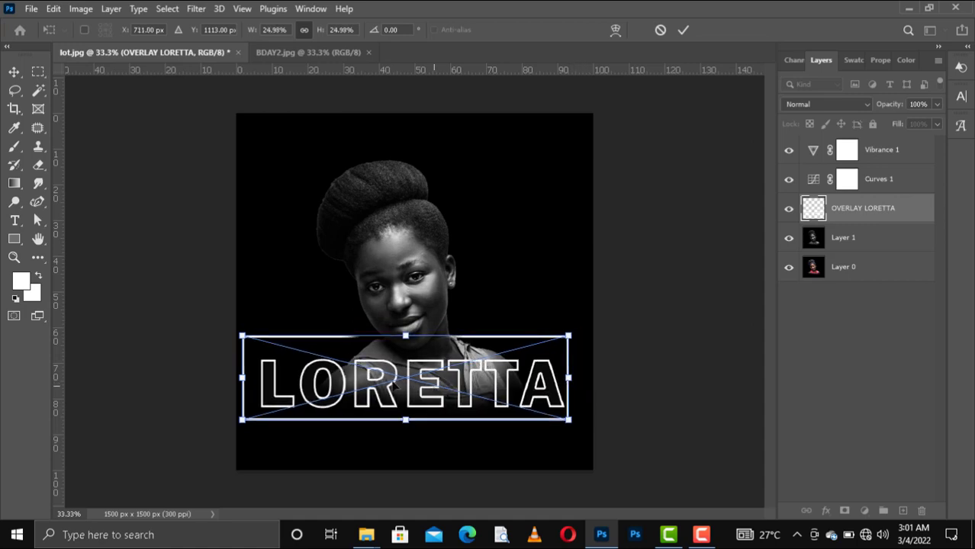
left_click_drag(396, 387, 474, 387)
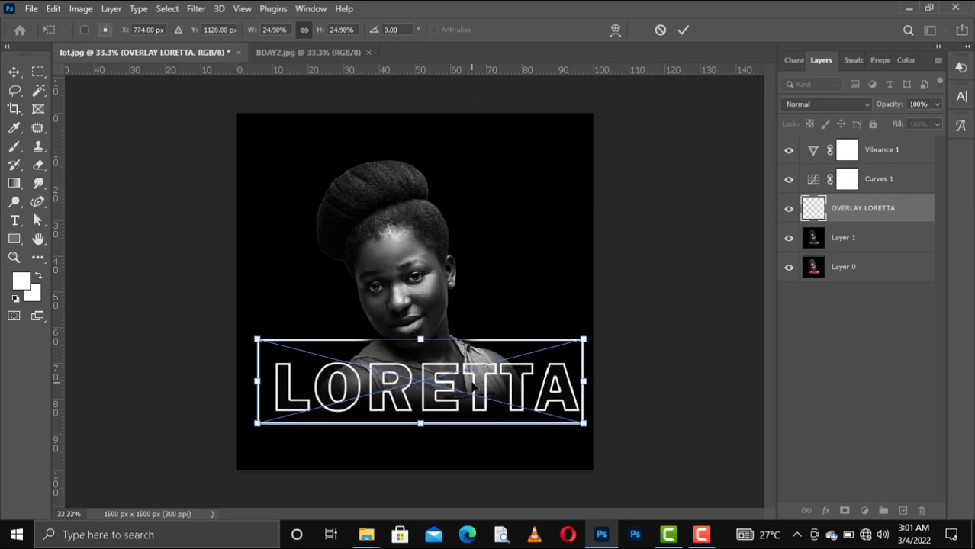
key("Return")
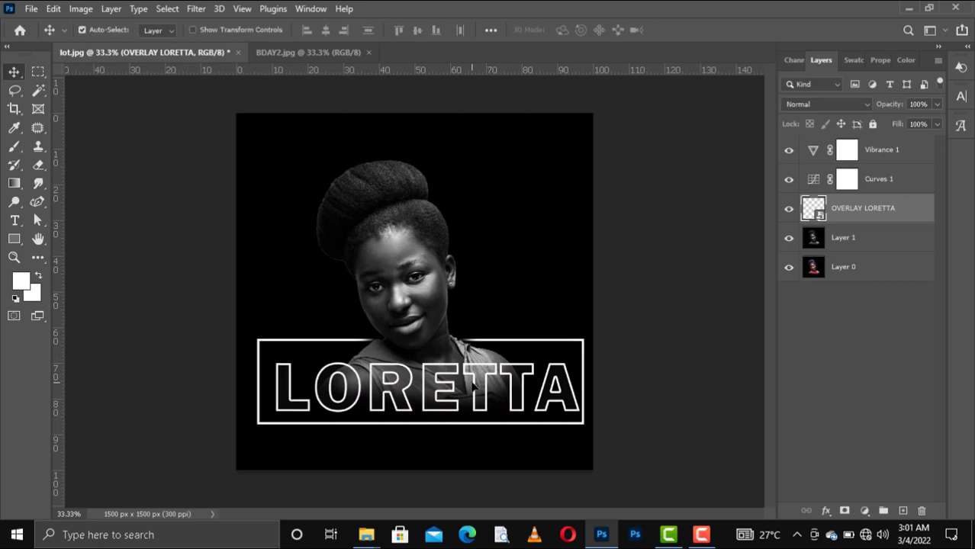
Nudge the name overlay slightly left towards the horizontal centre of the canvas
key("Left")
key("Left")
key("Left")
key("Left")
key("Left")
key("Left")
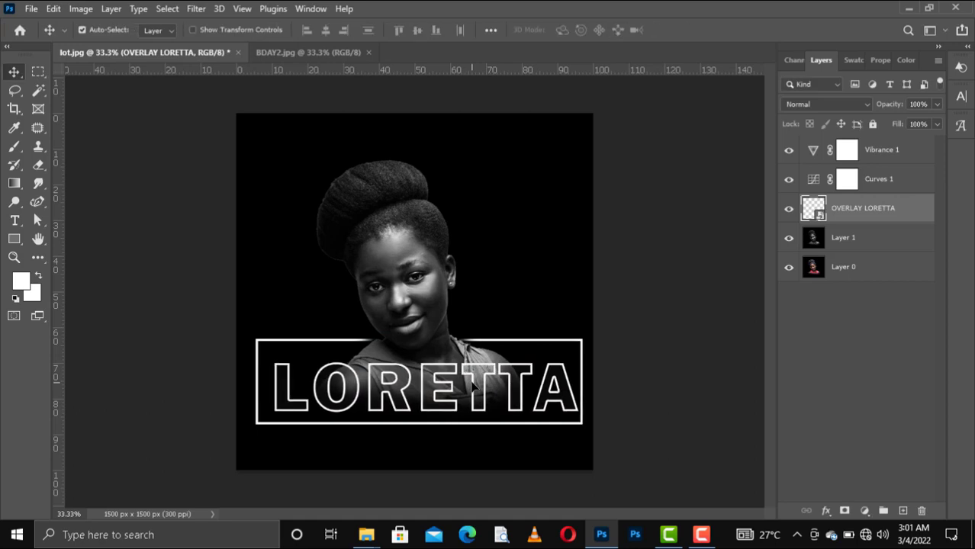
key("Left")
key("Left")
key("Left")
key("Left")
key("Left")
key("Left")
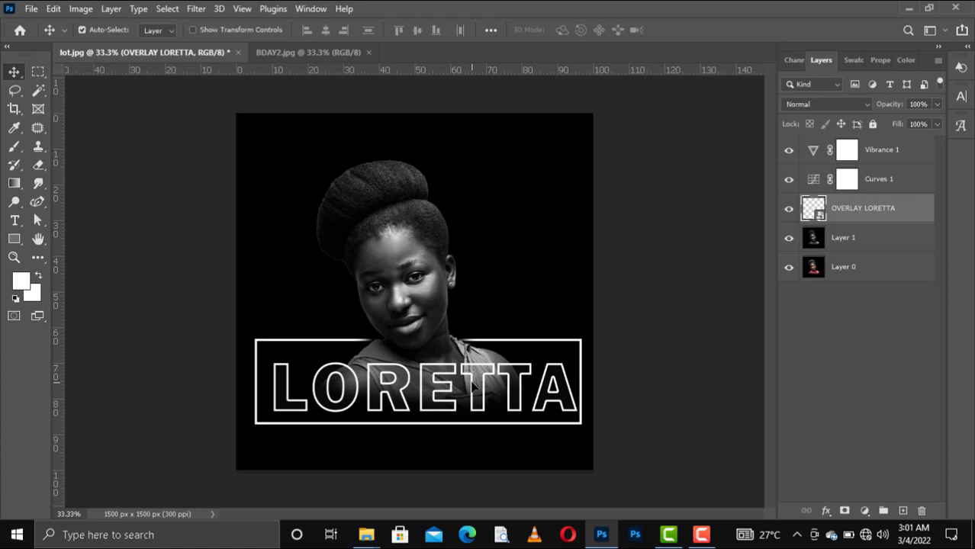